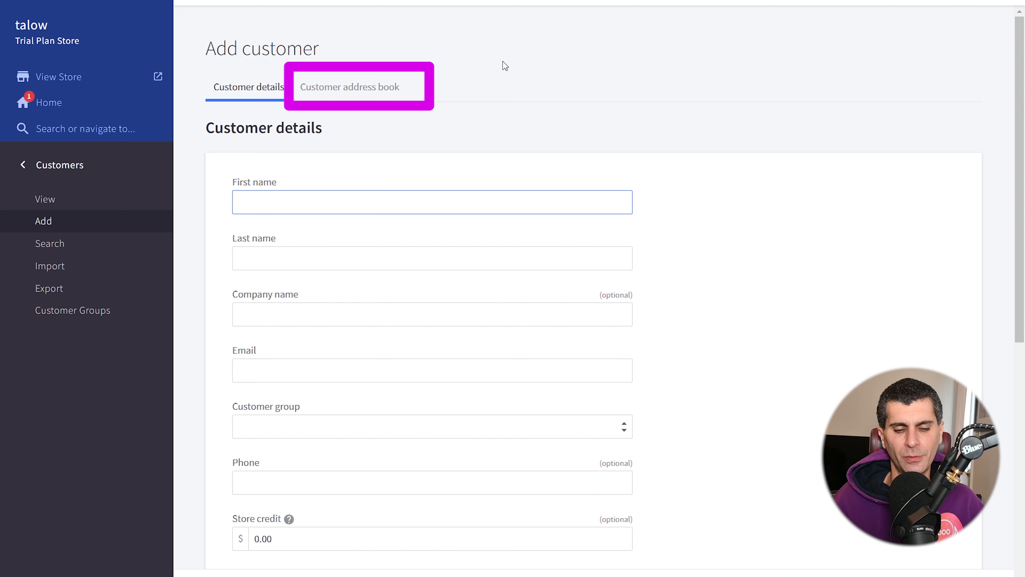
- Enter the new customer's first name, last name and email, with Company Awesome as the company name
{"action": "type", "text": "Test"}
{"action": "key", "text": "Tab"}
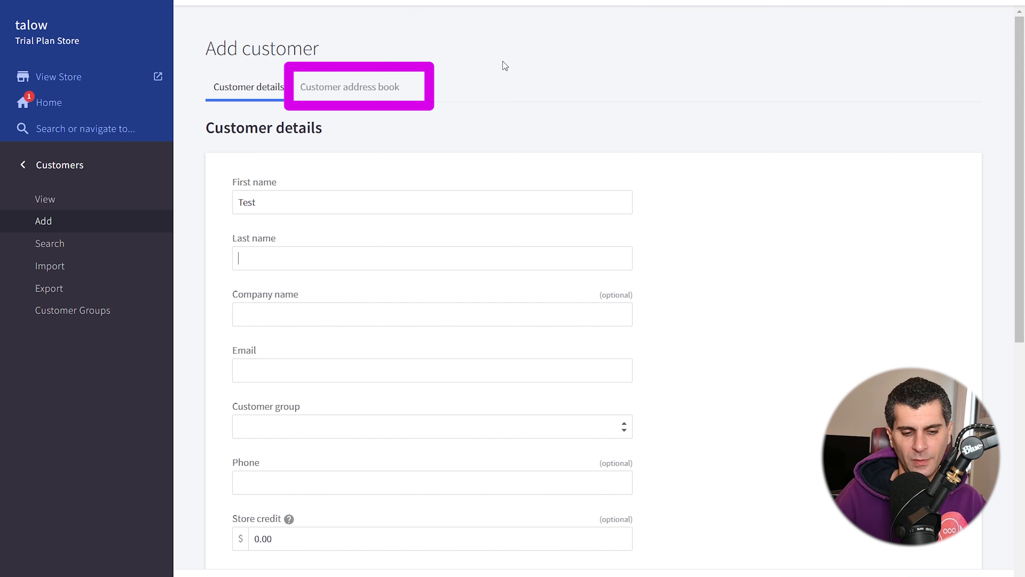
{"action": "type", "text": "Guy"}
{"action": "key", "text": "Tab"}
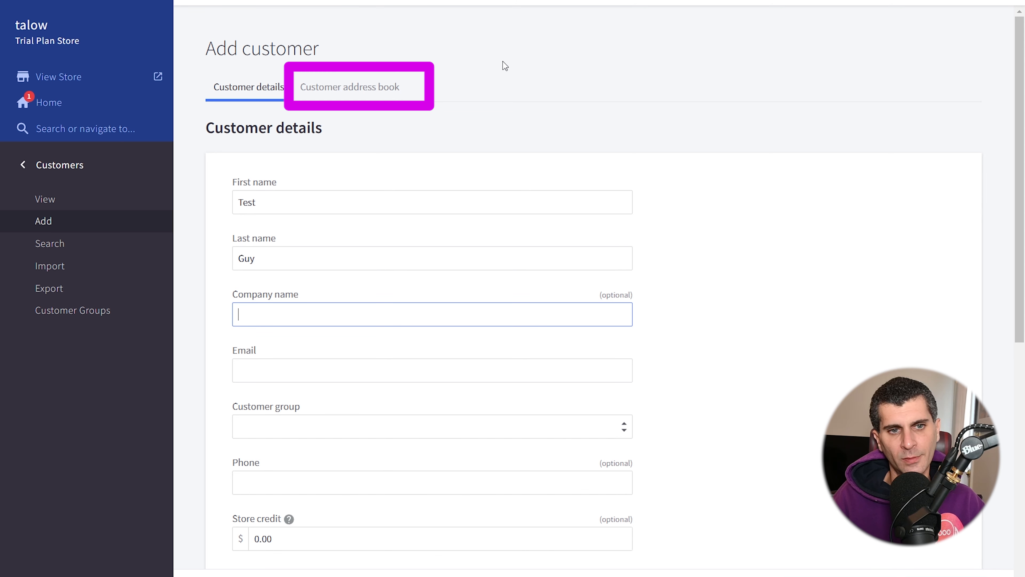
{"action": "type", "text": "Comp"}
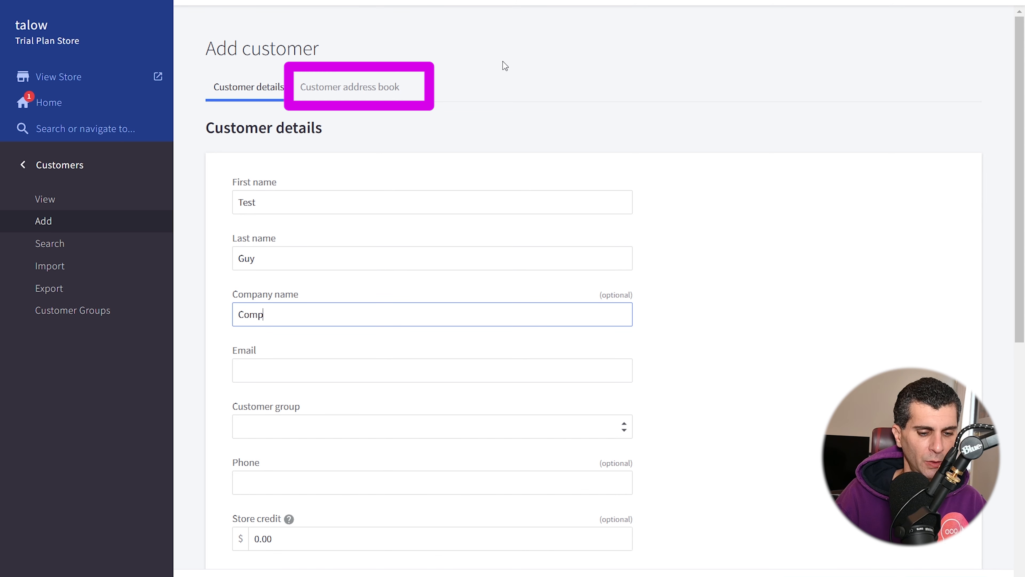
{"action": "type", "text": "any Awesome"}
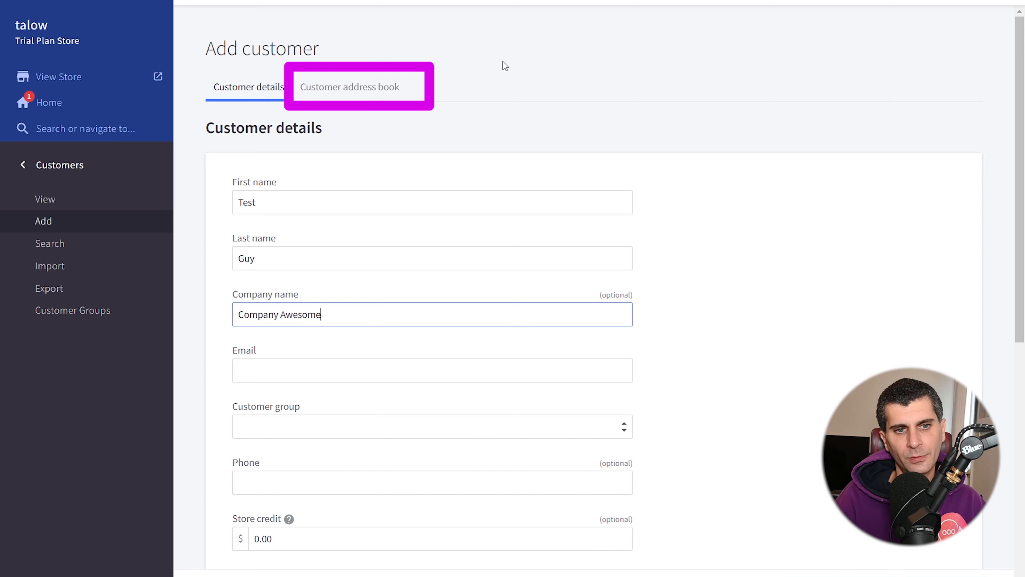
{"action": "key", "text": "Tab"}
{"action": "key", "text": "Tab"}
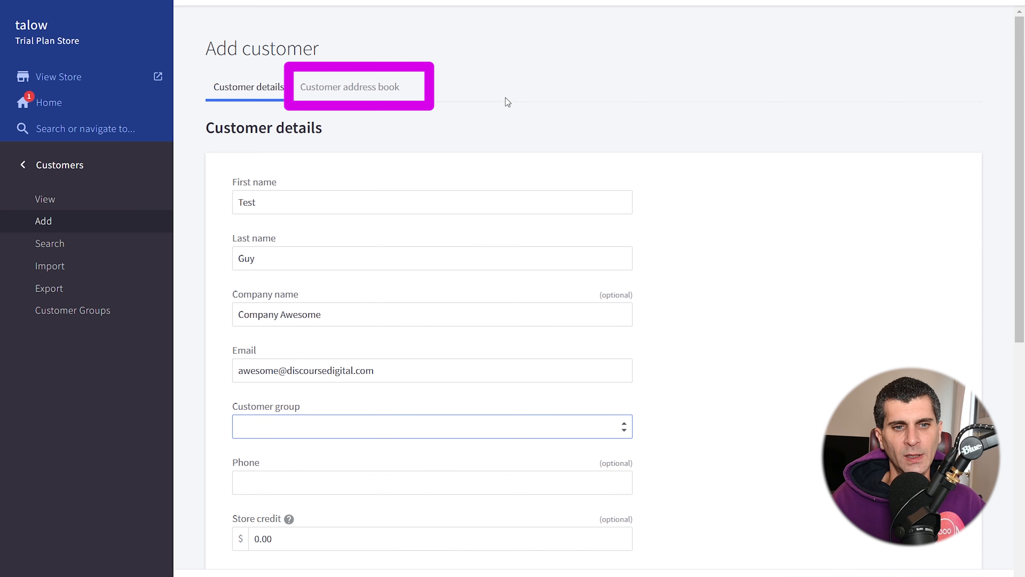
- Set the customer group to None (no customer group) and fill in the customer's phone number
{"action": "left_click", "coordinate": [497, 432]}
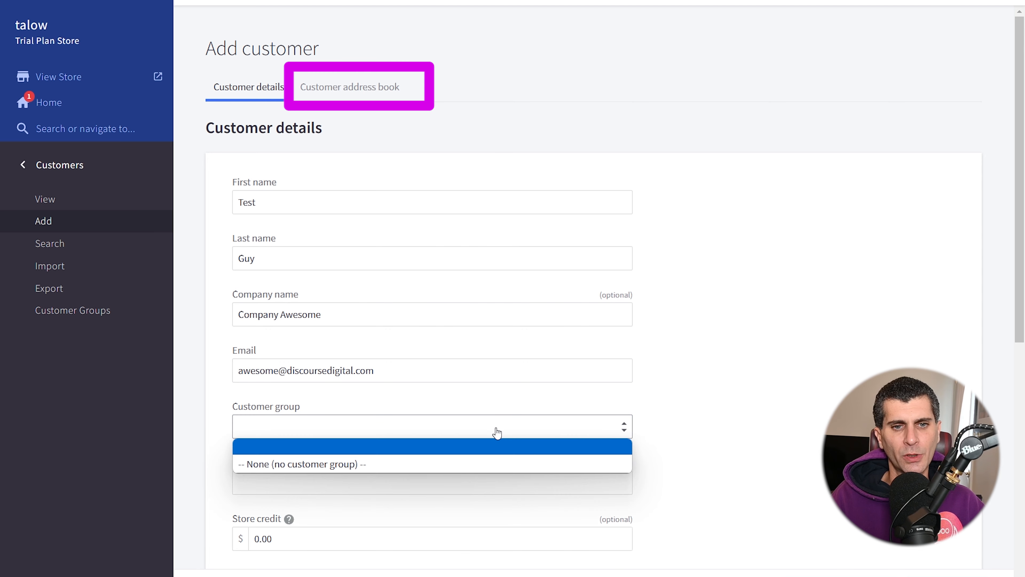
{"action": "left_click", "coordinate": [489, 464]}
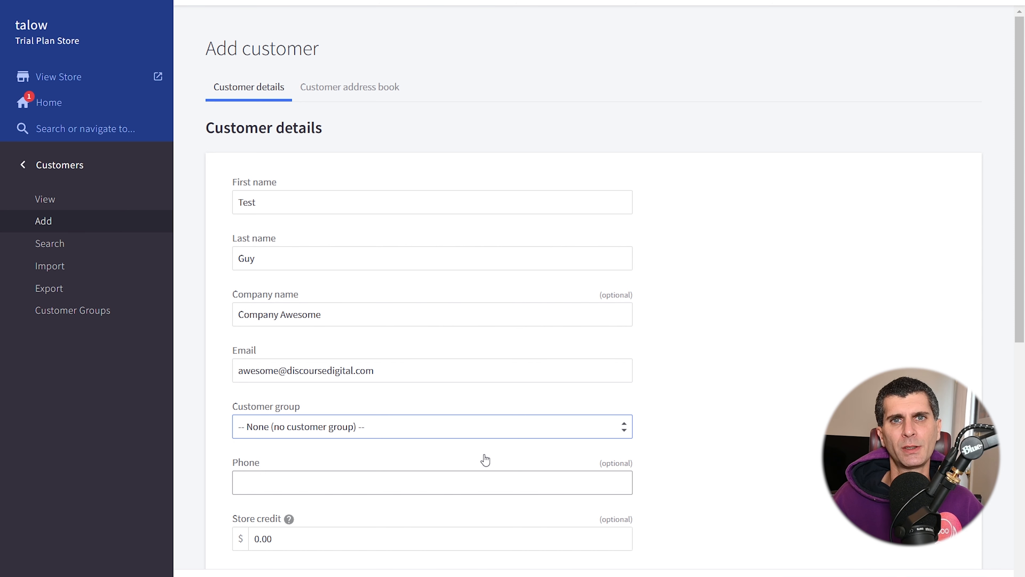
{"action": "left_click", "coordinate": [484, 472]}
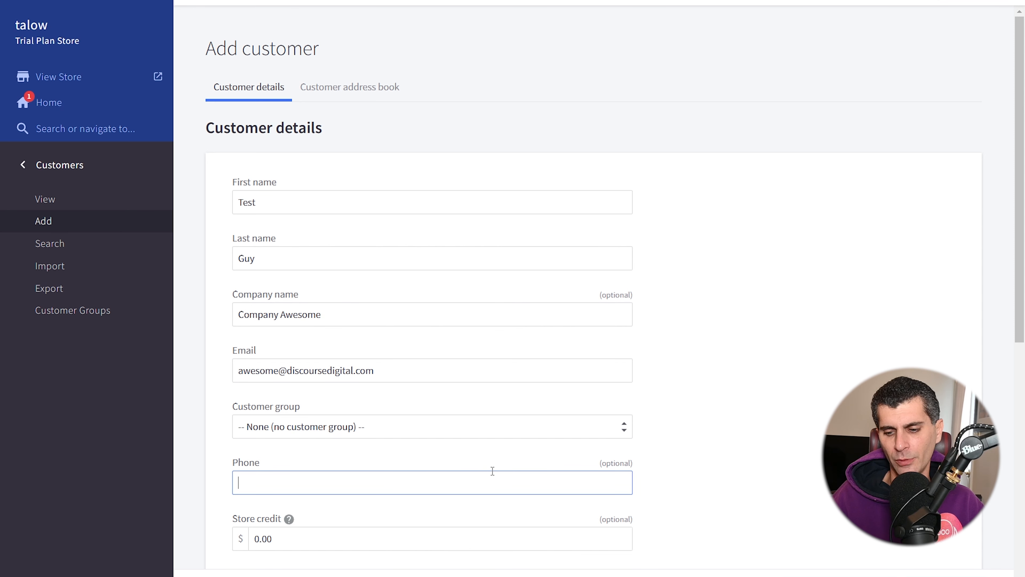
{"action": "type", "text": "555111"}
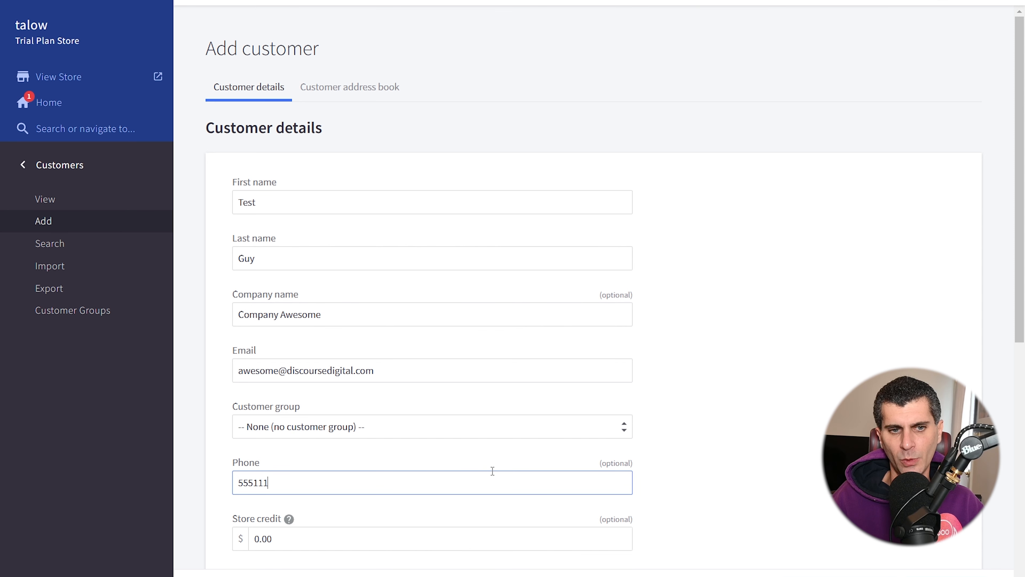
{"action": "type", "text": "1212"}
- Fill the password and confirmation fields with the suggested strong password and save the new customer
{"action": "scroll", "coordinate": [492, 470], "scroll_direction": "down", "scroll_amount": 10}
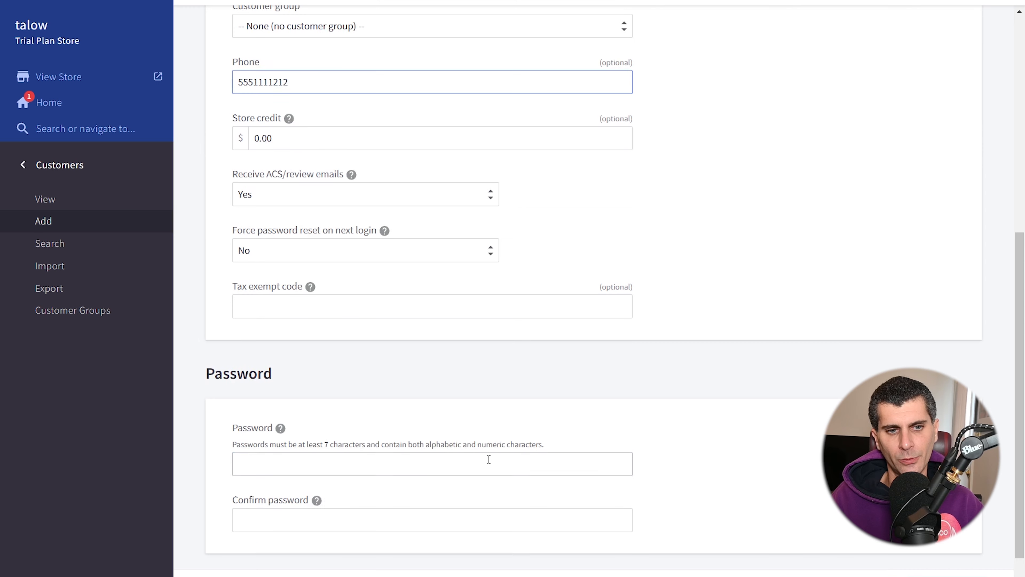
{"action": "mouse_move", "coordinate": [287, 123]}
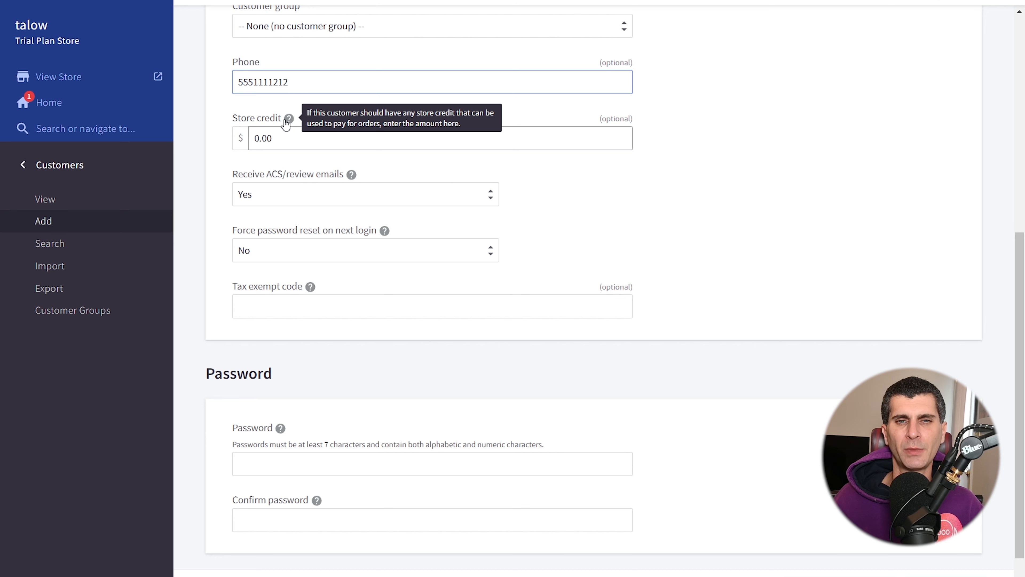
{"action": "mouse_move", "coordinate": [351, 175]}
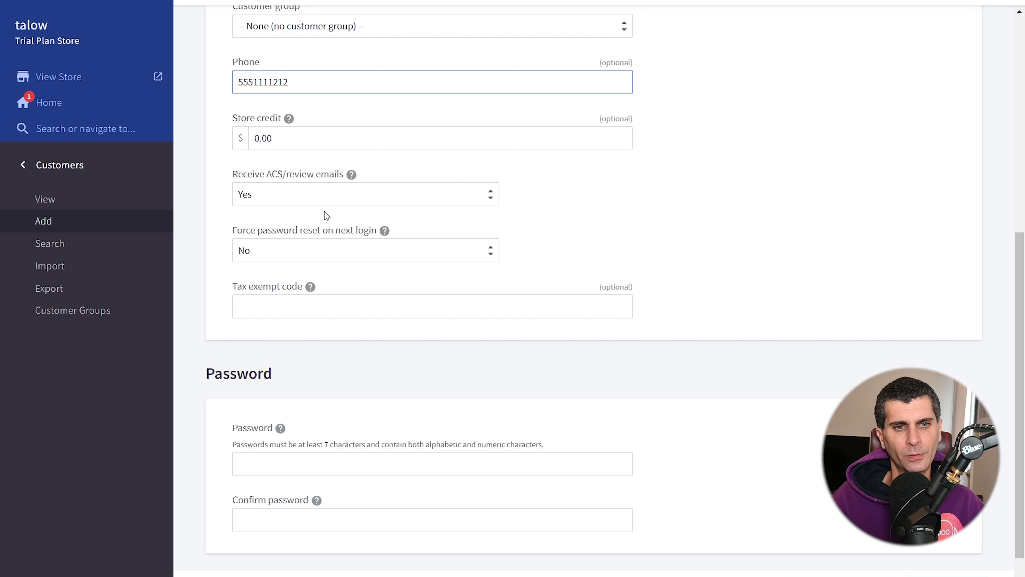
{"action": "mouse_move", "coordinate": [310, 287]}
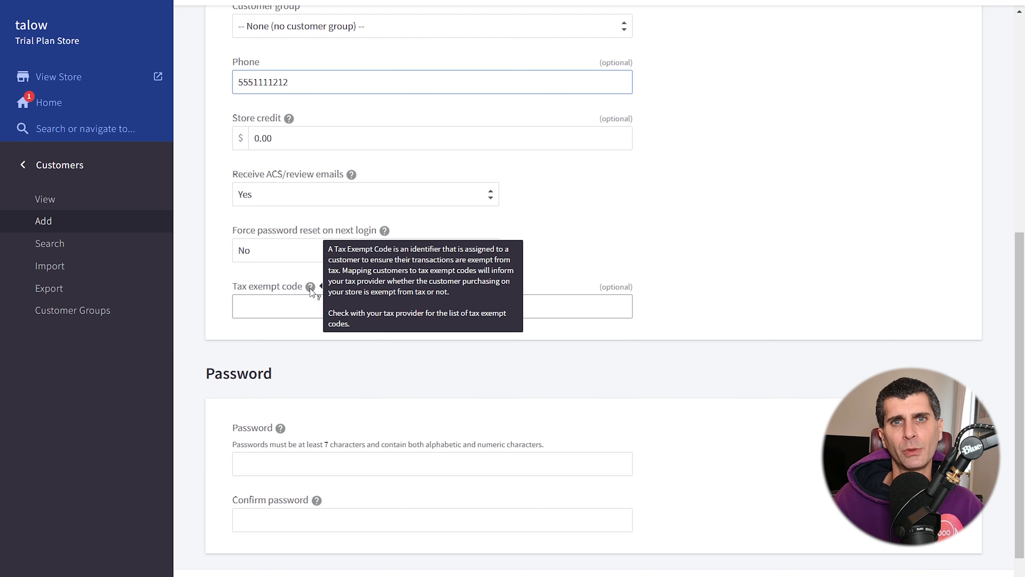
{"action": "scroll", "coordinate": [310, 289], "scroll_direction": "down", "scroll_amount": 2}
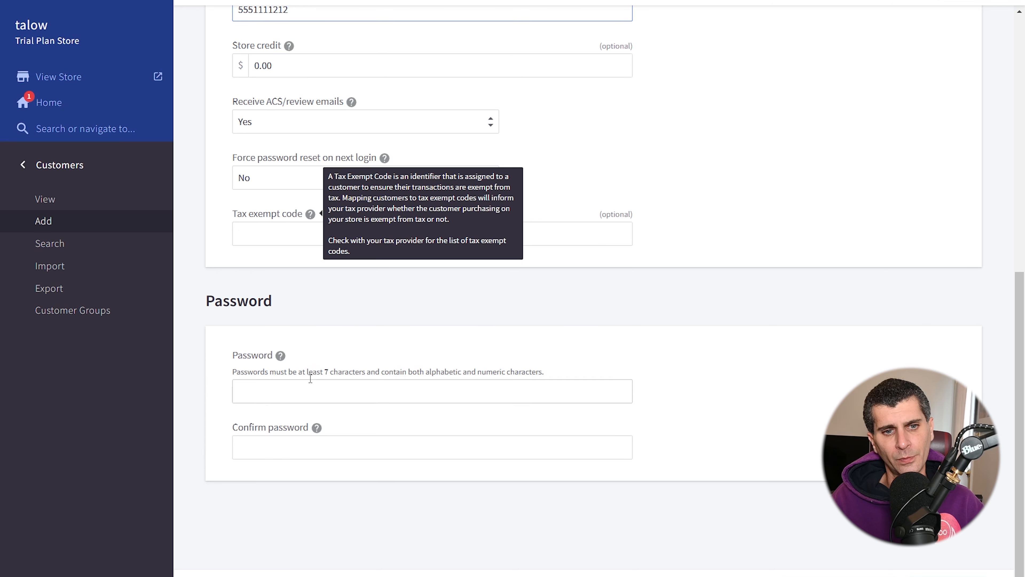
{"action": "left_click", "coordinate": [313, 391]}
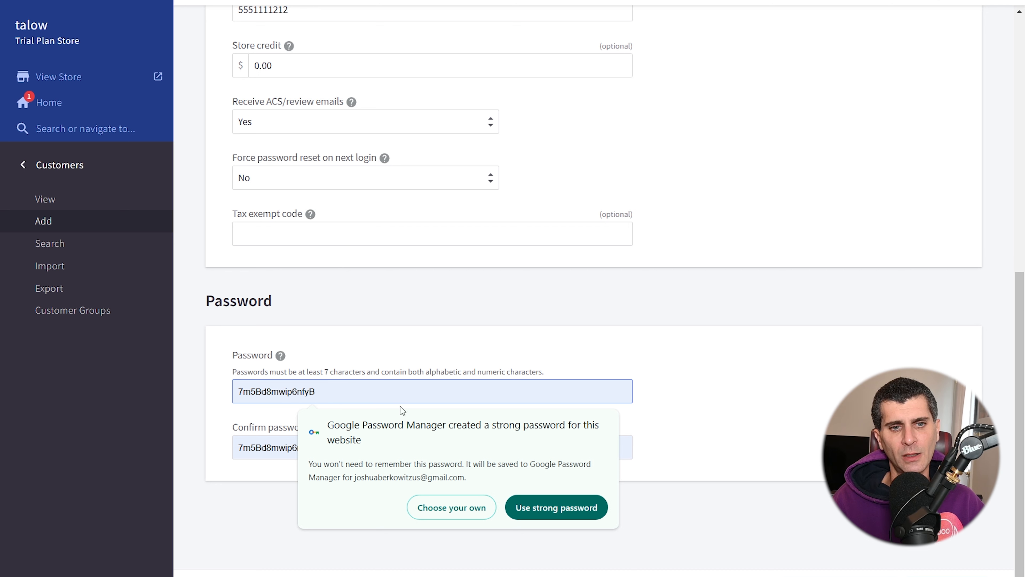
{"action": "left_click", "coordinate": [573, 512]}
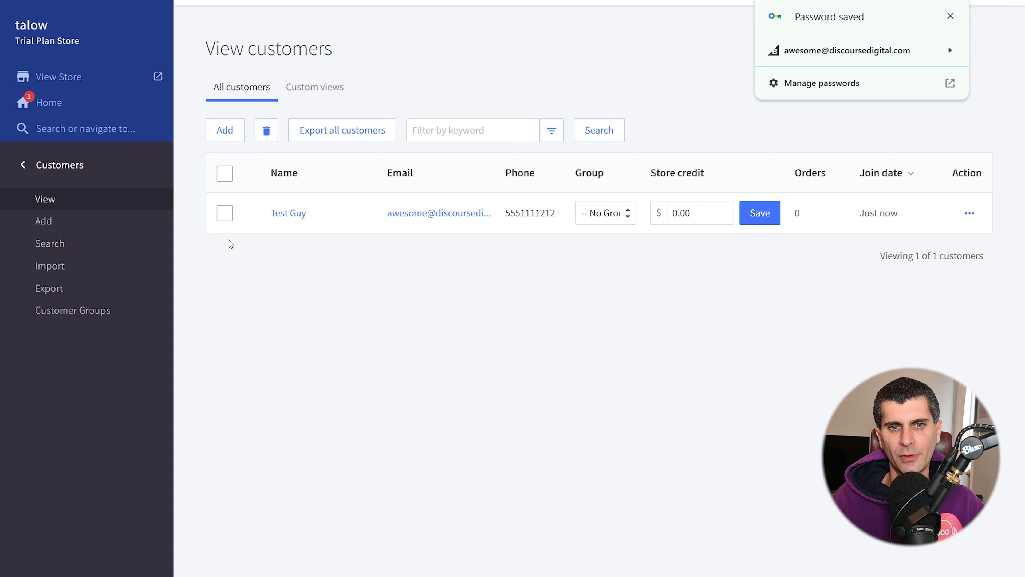
- Select the new customer's row, collapse the navigation sidebar, and examine the customer's store credit, group options and available actions
{"action": "left_click", "coordinate": [226, 220]}
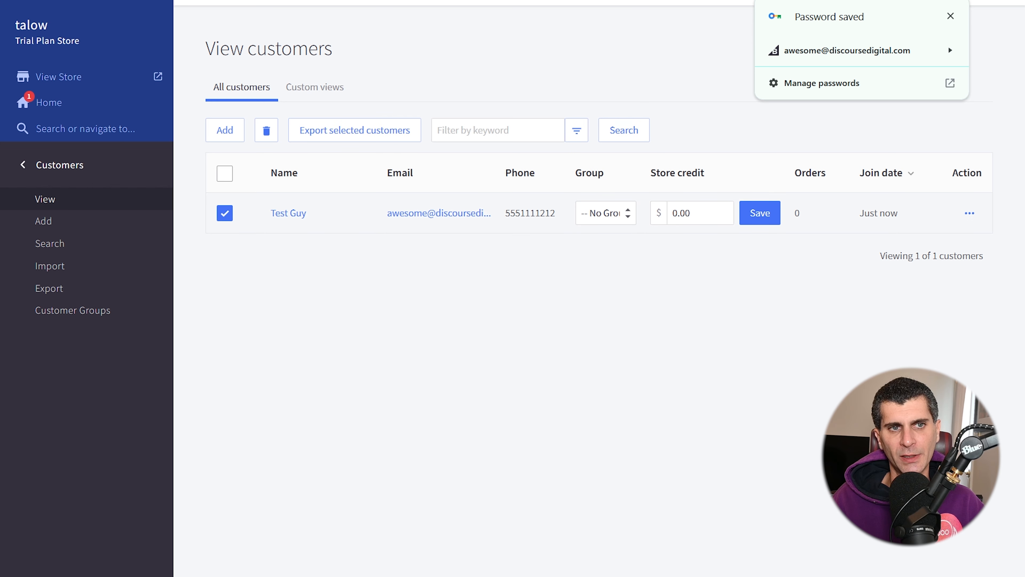
{"action": "left_click", "coordinate": [158, 30]}
{"action": "left_click", "coordinate": [672, 211]}
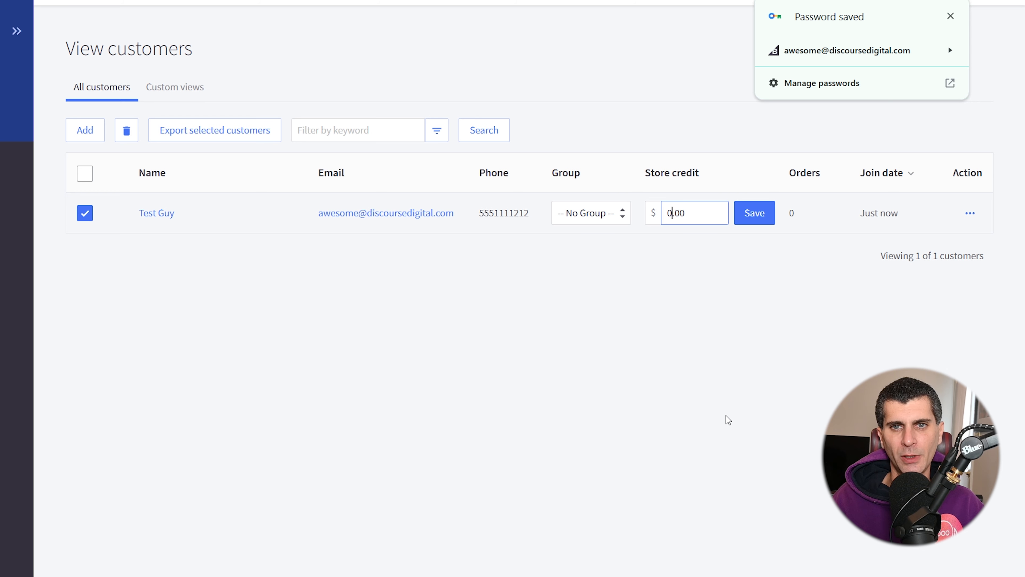
{"action": "left_click", "coordinate": [596, 220]}
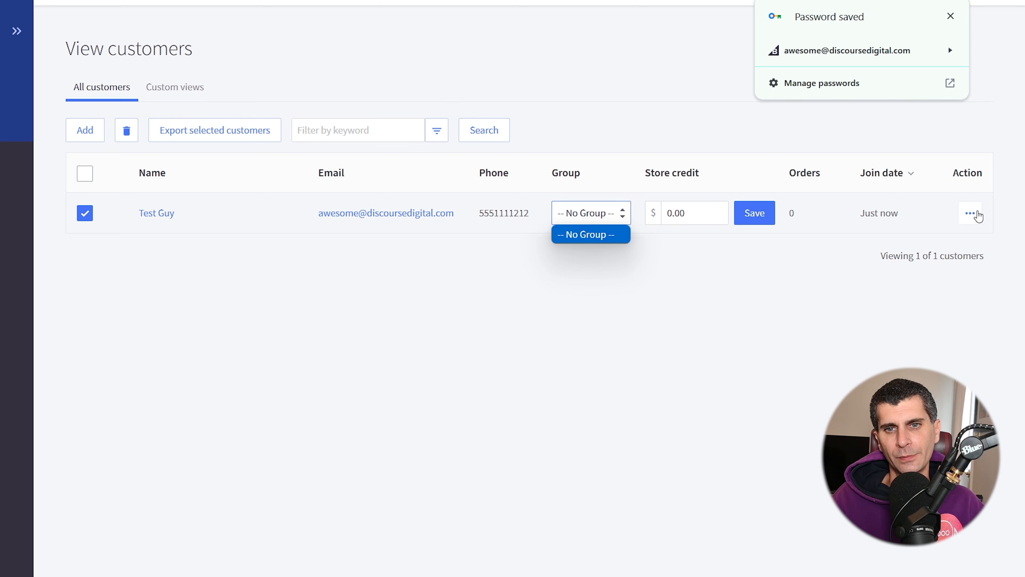
{"action": "mouse_move", "coordinate": [801, 219]}
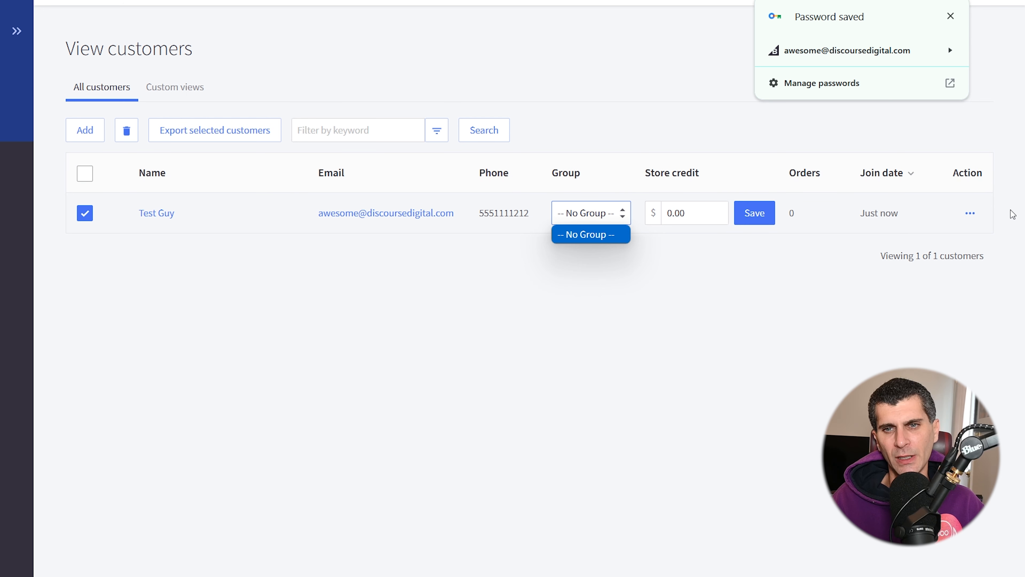
{"action": "left_click", "coordinate": [971, 214]}
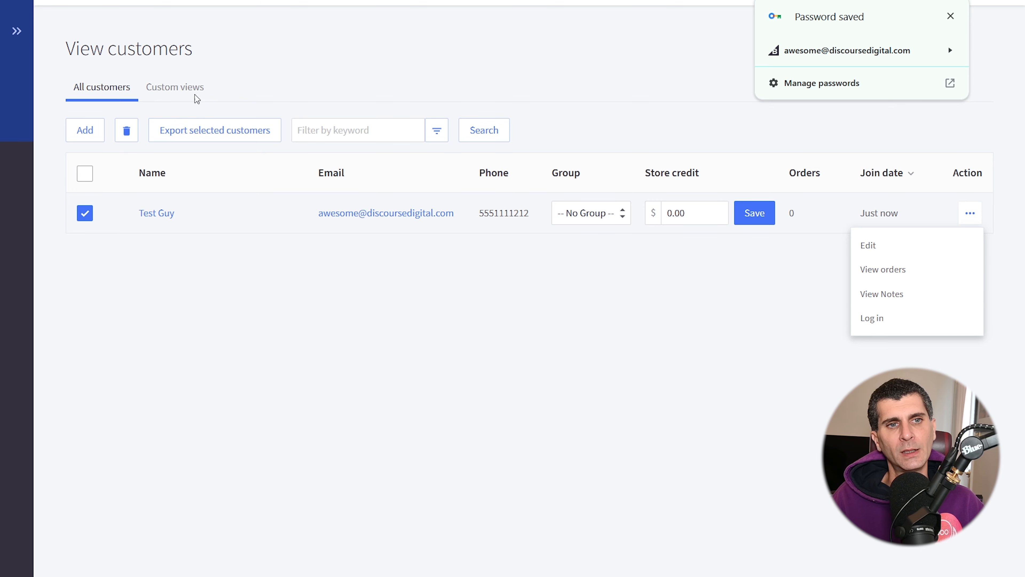
- Open the form for a new custom customers view, review its search and filter options, and return to the customer list without saving
{"action": "left_click", "coordinate": [183, 87]}
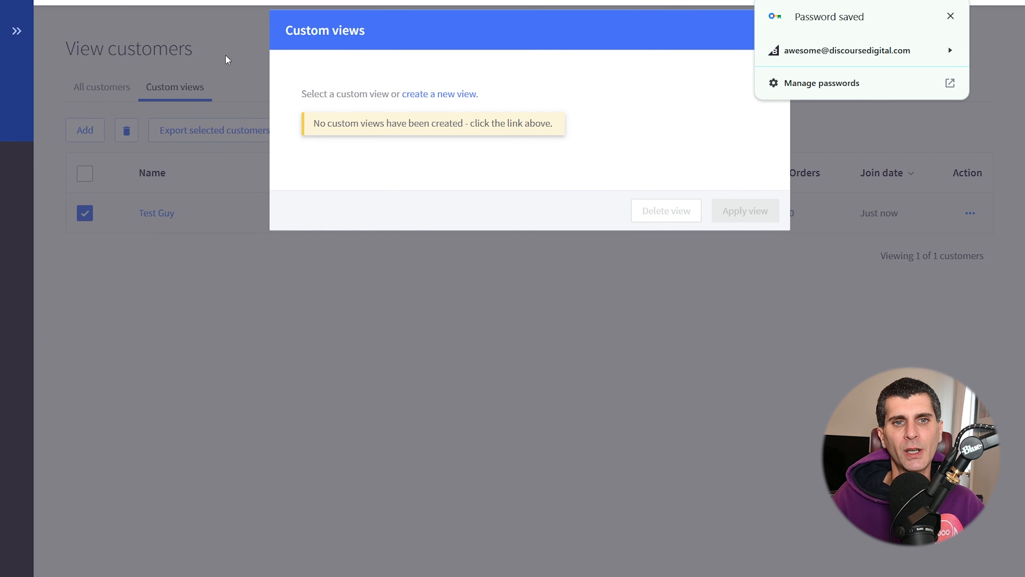
{"action": "left_click", "coordinate": [436, 94]}
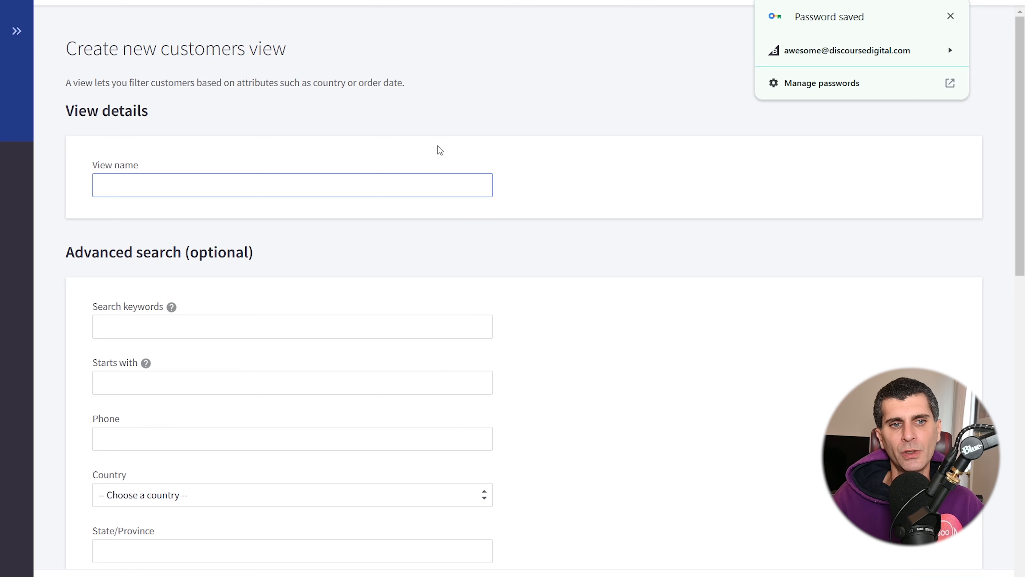
{"action": "scroll", "coordinate": [438, 152], "scroll_direction": "down", "scroll_amount": 3}
{"action": "scroll", "coordinate": [192, 241], "scroll_direction": "up", "scroll_amount": 3}
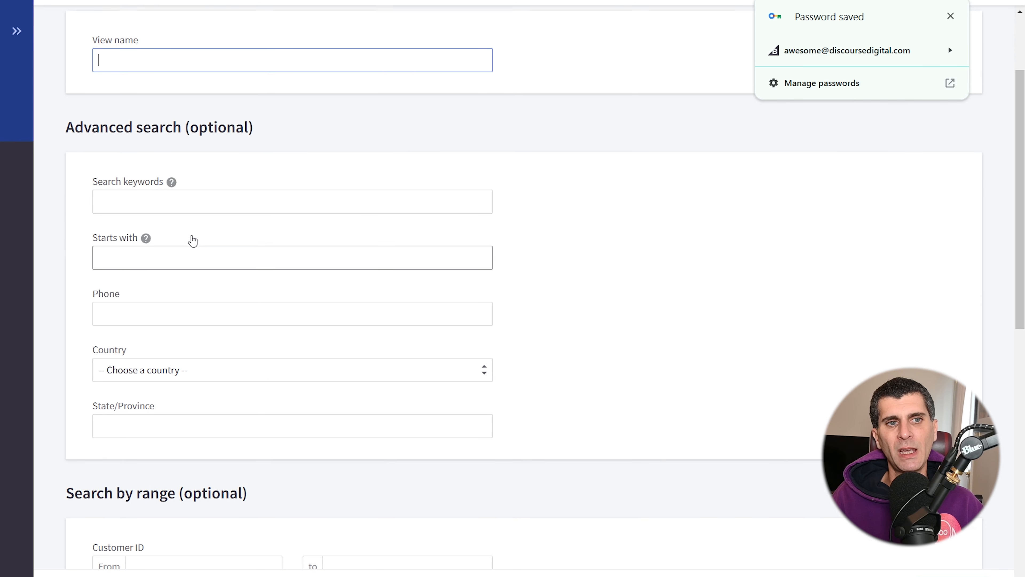
{"action": "scroll", "coordinate": [192, 239], "scroll_direction": "down", "scroll_amount": 12}
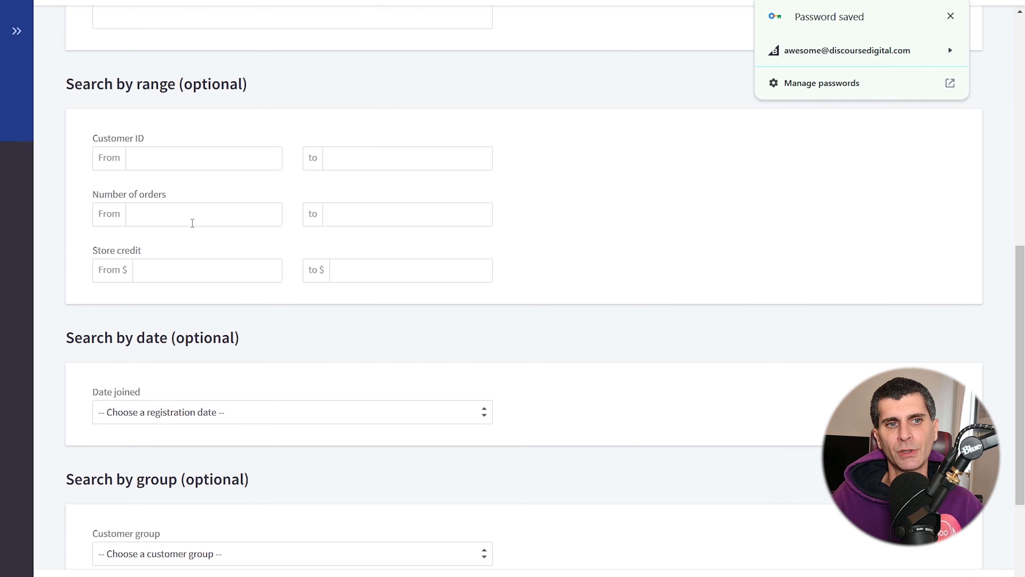
{"action": "scroll", "coordinate": [188, 127], "scroll_direction": "down", "scroll_amount": 5}
{"action": "scroll", "coordinate": [188, 126], "scroll_direction": "up", "scroll_amount": 17}
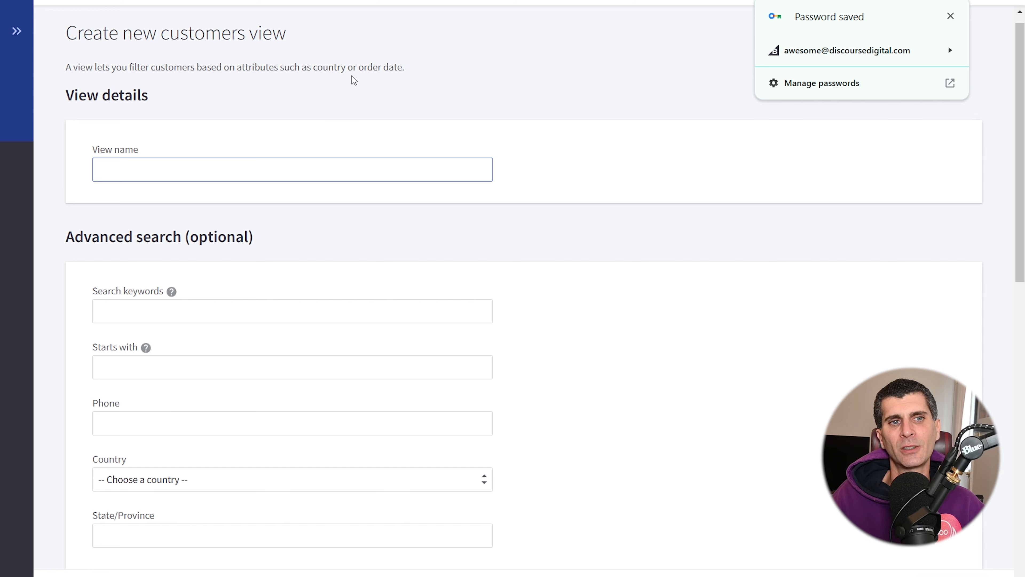
{"action": "scroll", "coordinate": [333, 97], "scroll_direction": "up", "scroll_amount": 1}
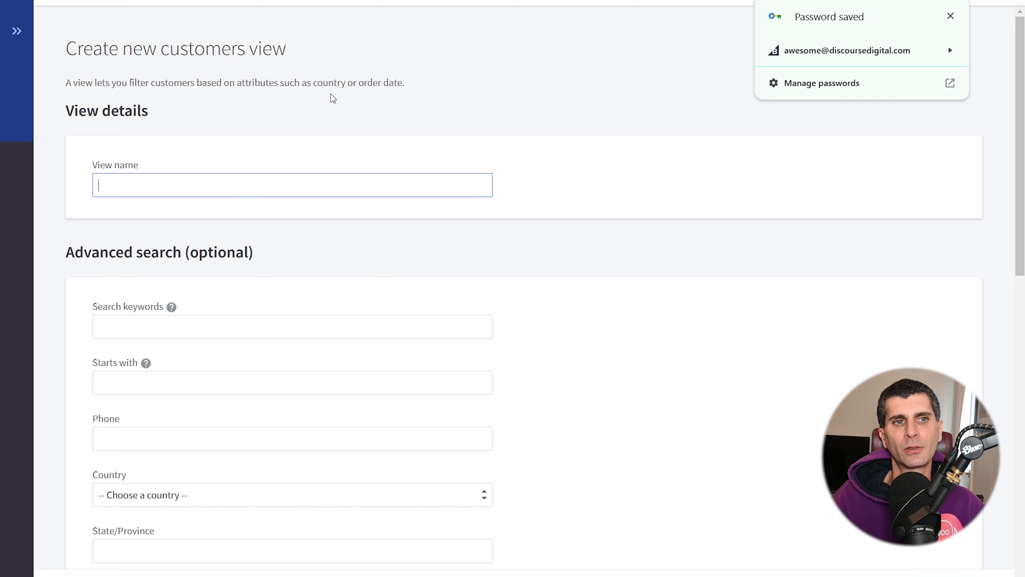
{"action": "left_click", "coordinate": [888, 404]}
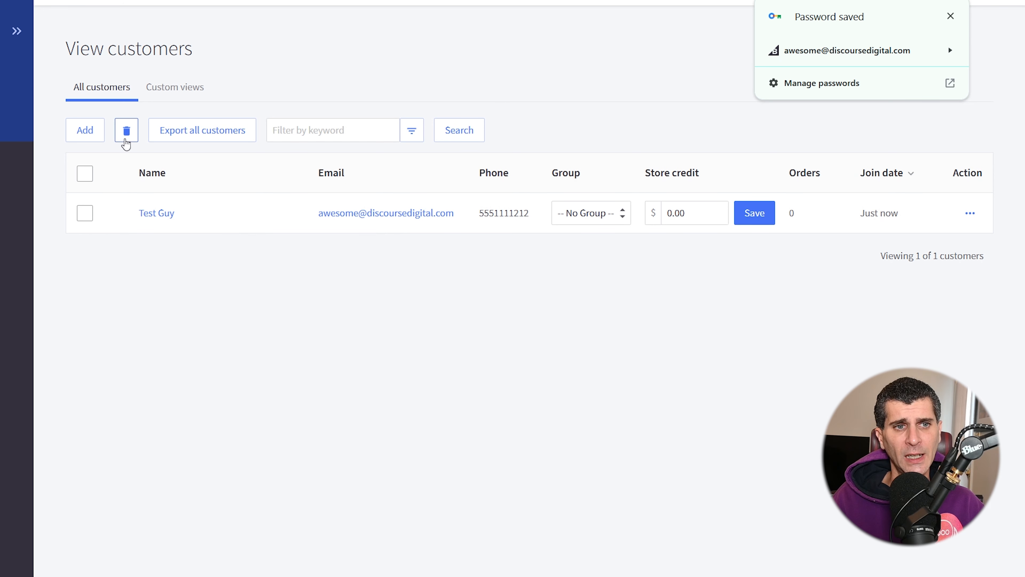
- Select all customers, dismiss the saved-password notice, and preview an export of them using the Bulk edit template without running it
{"action": "left_click", "coordinate": [85, 174]}
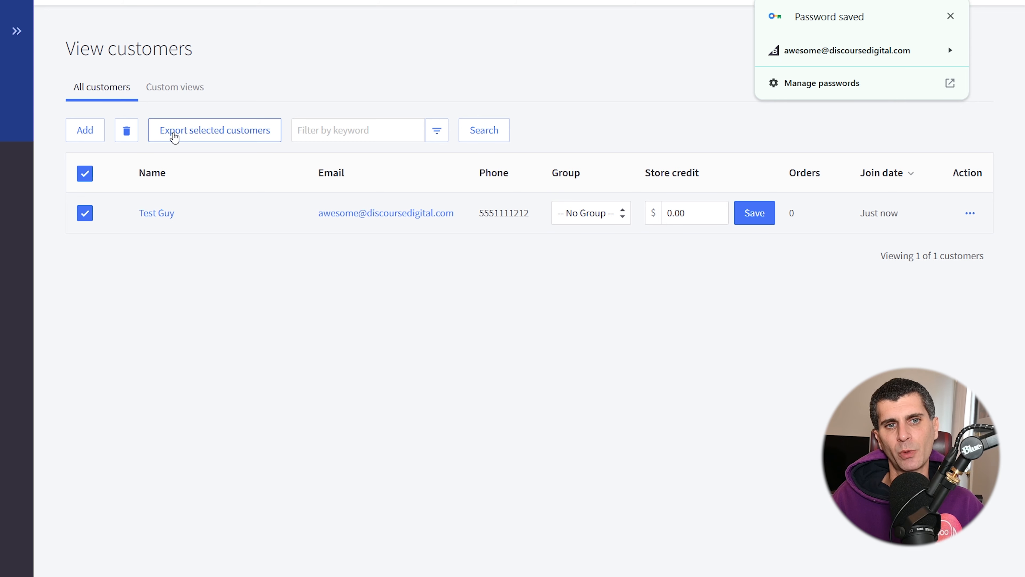
{"action": "left_click", "coordinate": [951, 16]}
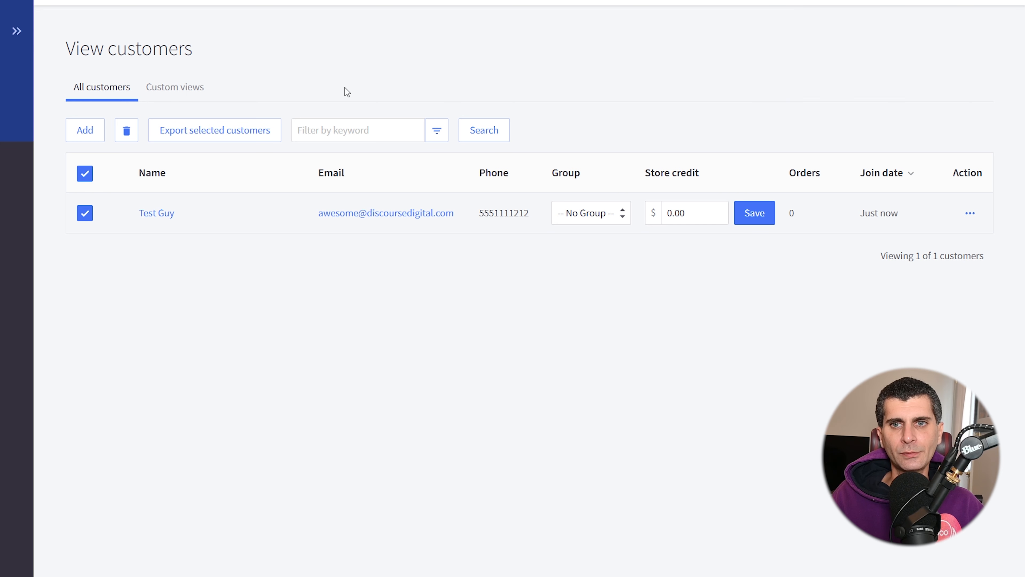
{"action": "left_click", "coordinate": [244, 134]}
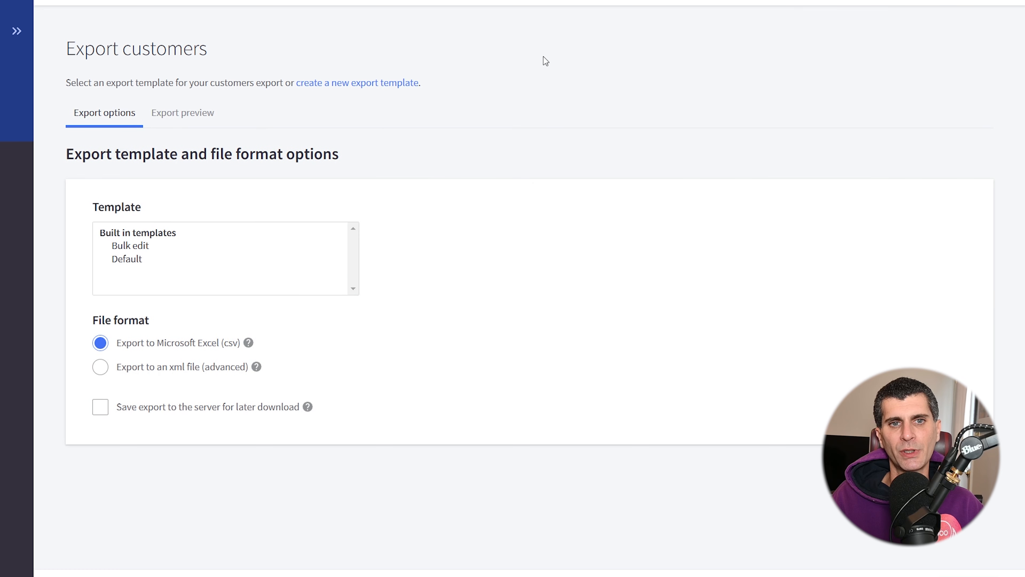
{"action": "left_click", "coordinate": [161, 247]}
{"action": "left_click", "coordinate": [176, 123]}
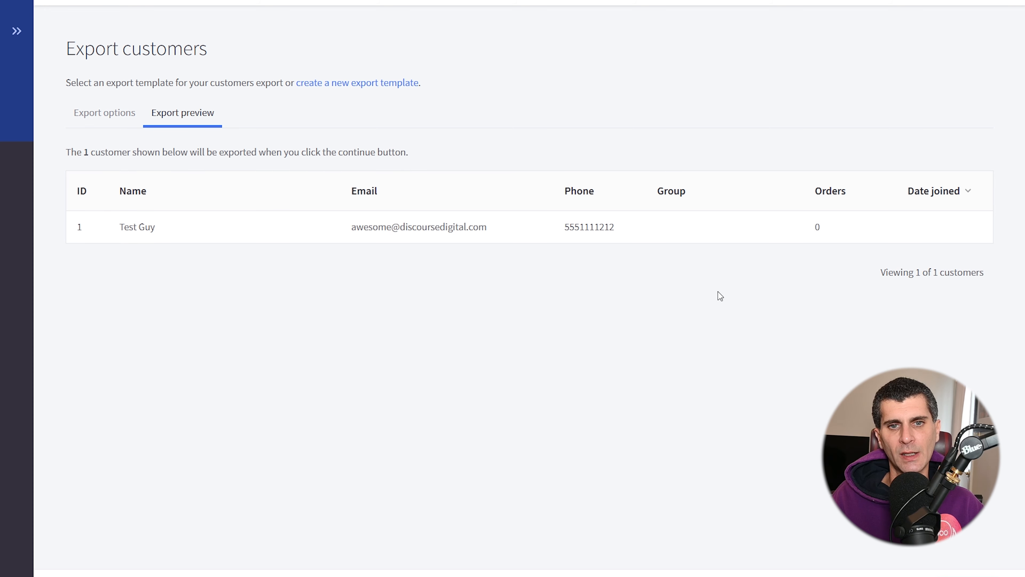
{"action": "left_click", "coordinate": [120, 123]}
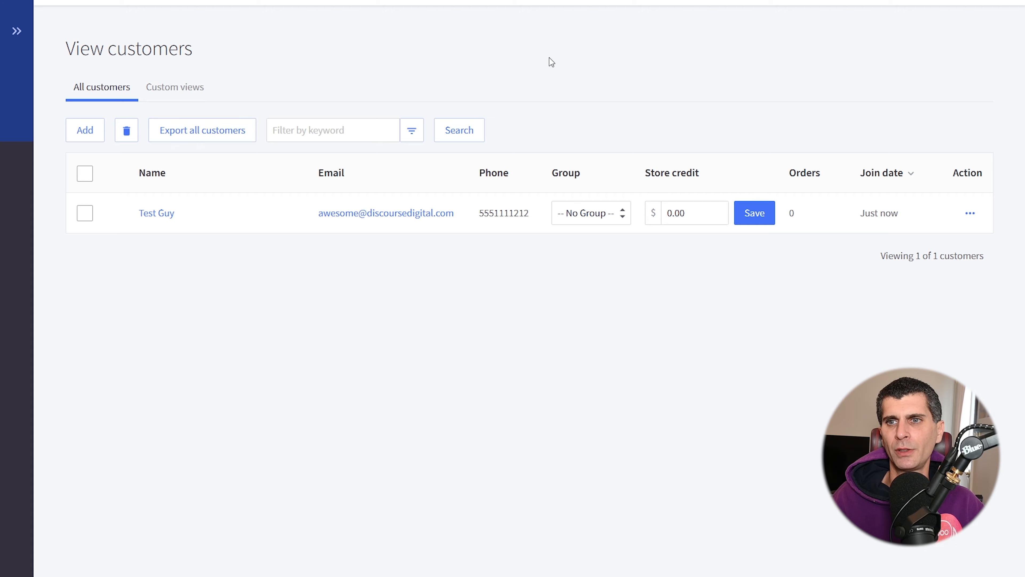
{"action": "key", "text": "alt+Tab"}
{"action": "key", "text": "Right"}
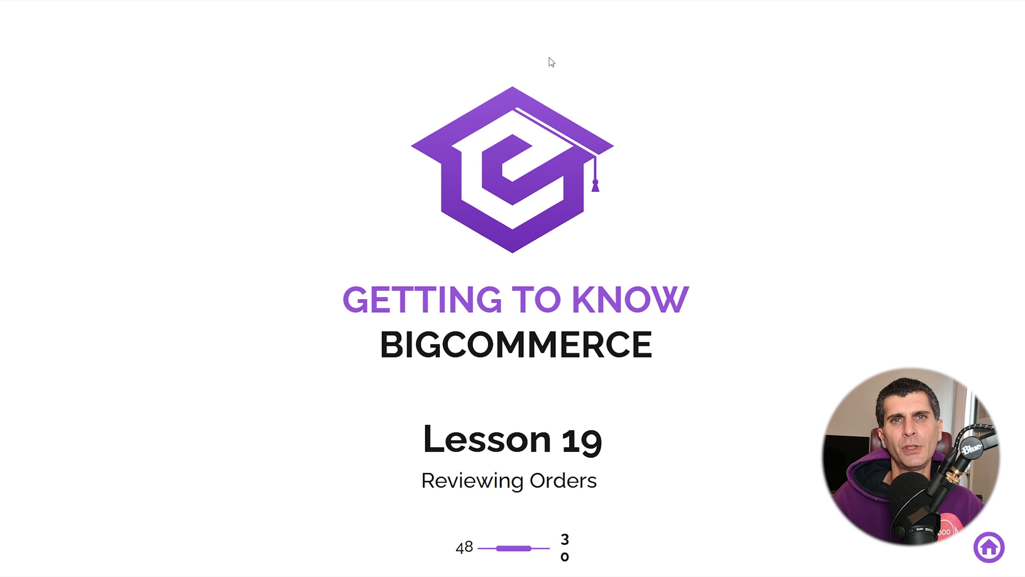